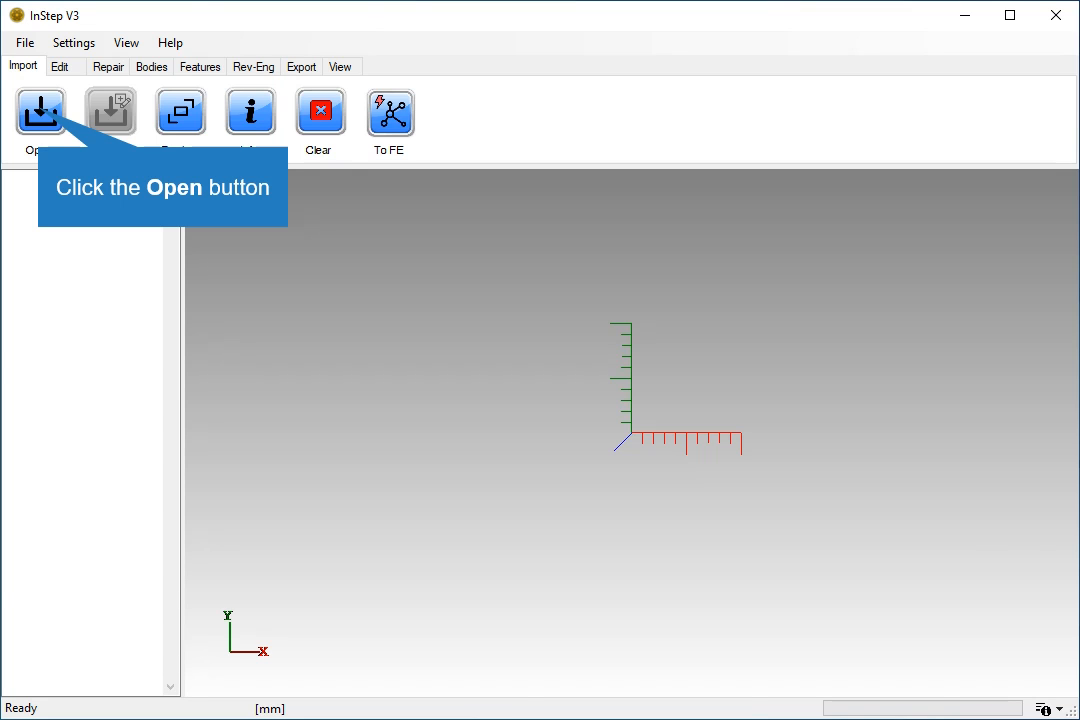
- Import blocks_tutorial3.stl from the tutorial3 folder and split it automatically into separate bodies
click(41, 111)
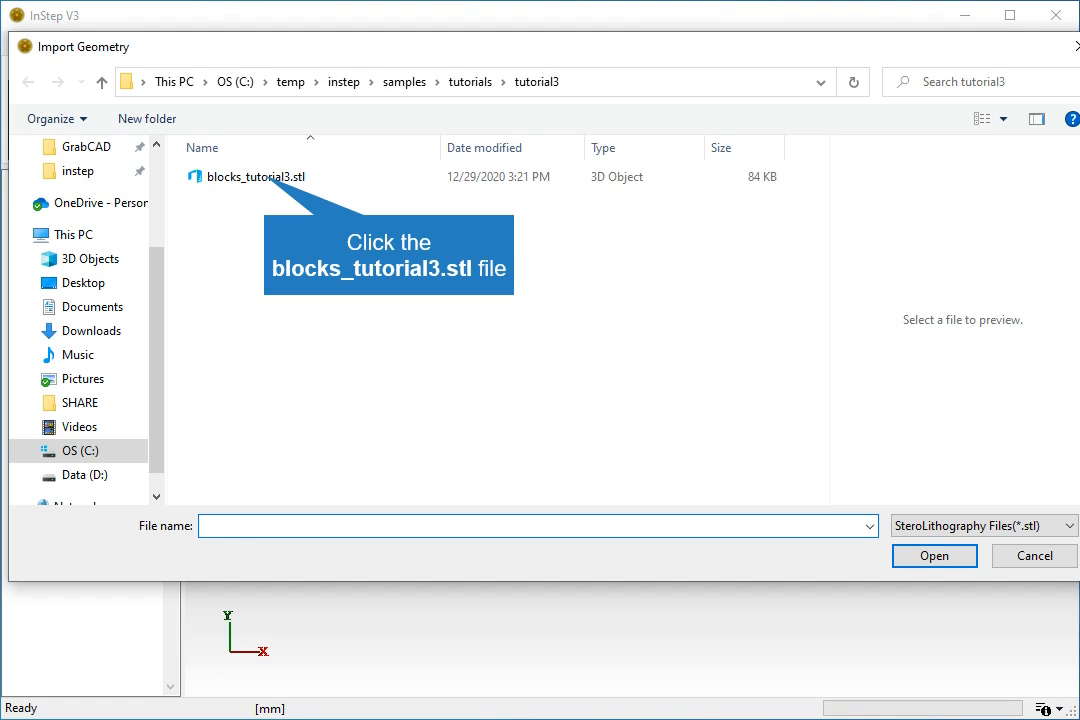
click(268, 178)
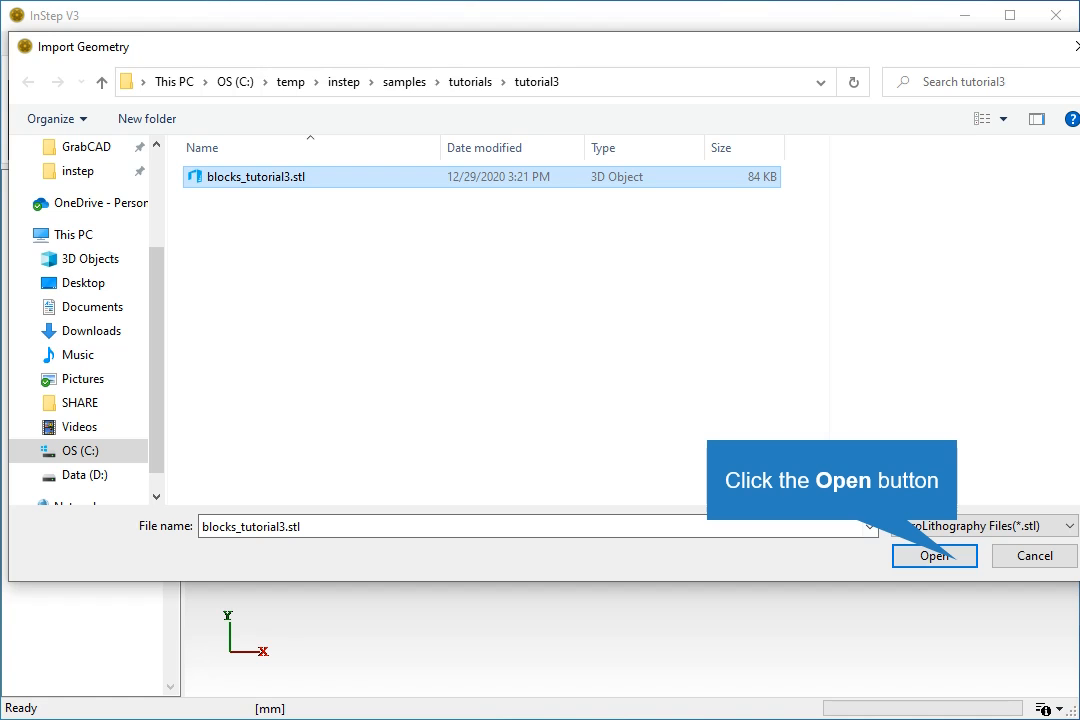
click(944, 557)
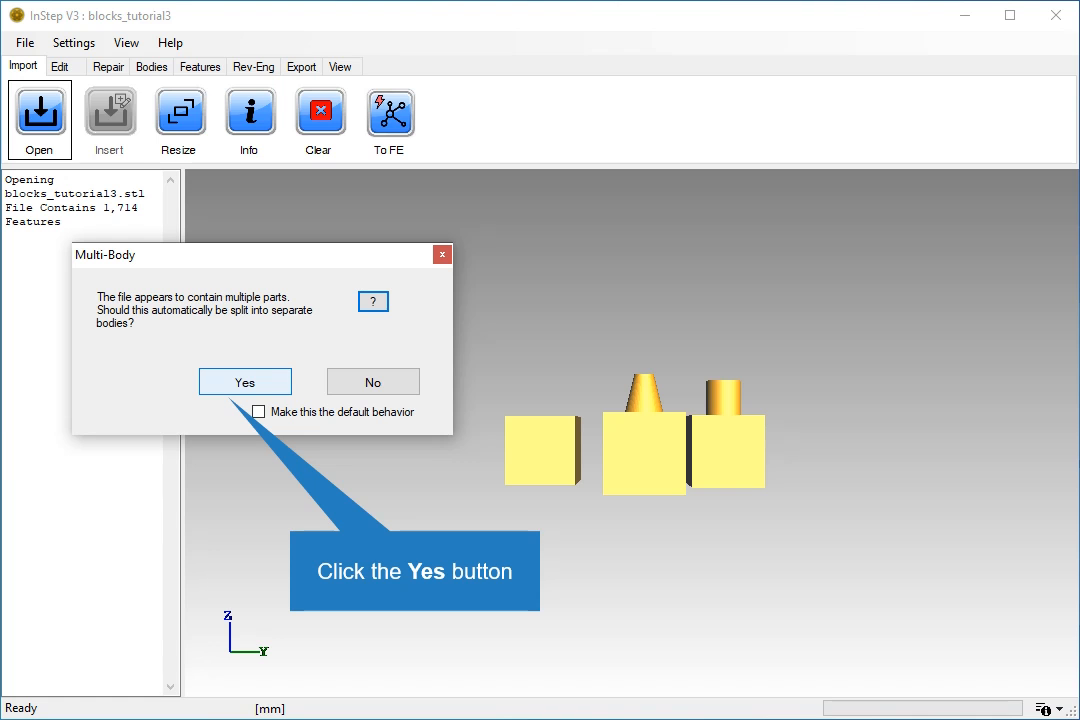
click(245, 382)
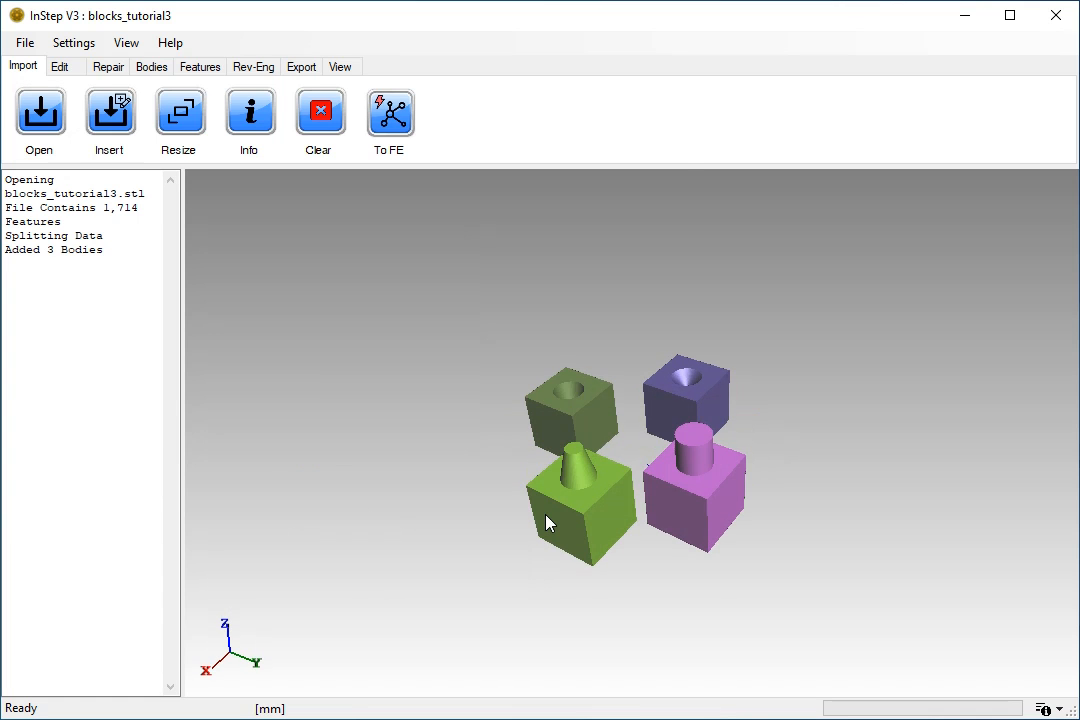
- Review the body information for the colour, feature count, centre and size of each imported body
middle_drag(546, 516, 530, 538)
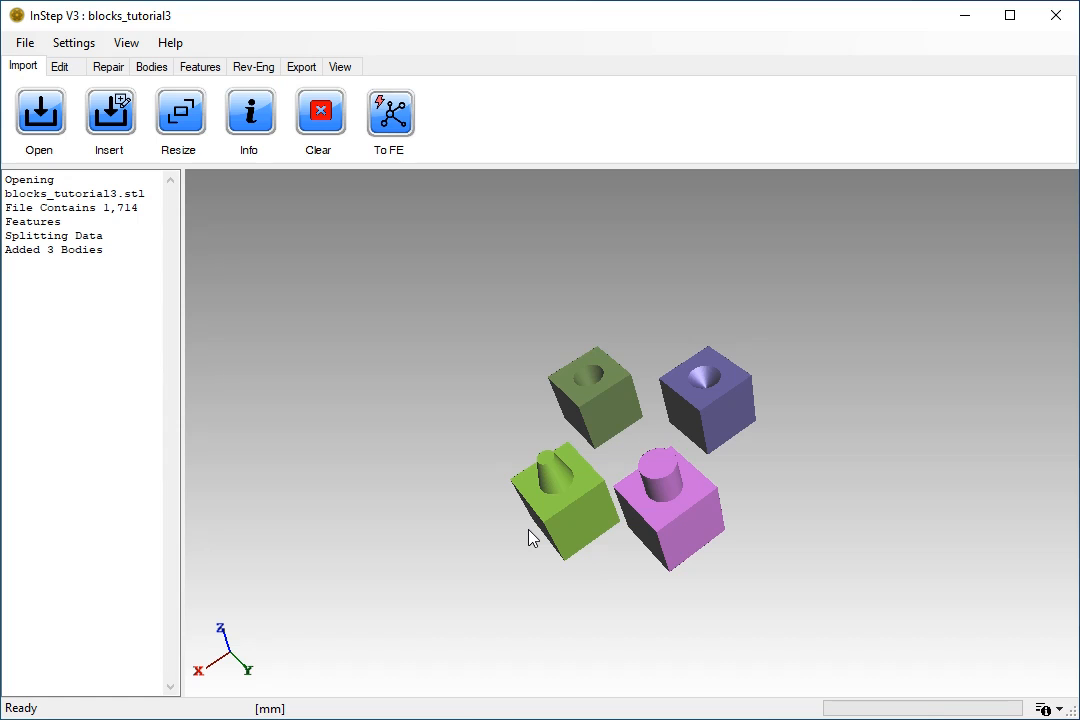
click(250, 113)
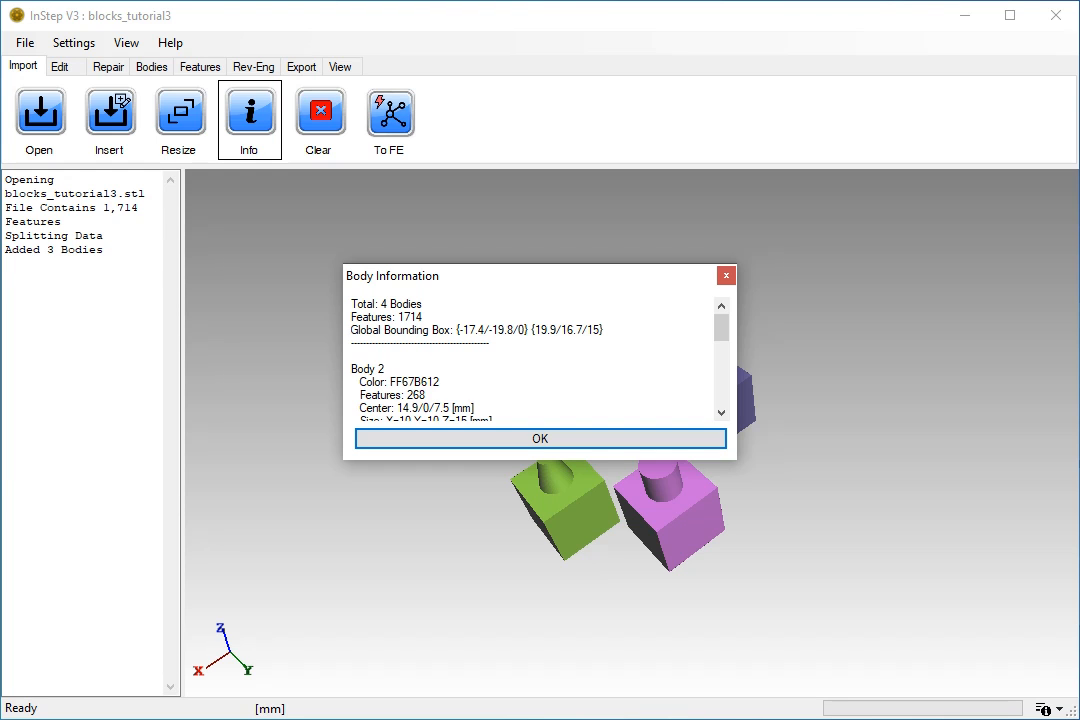
scroll(434, 314, down, 7)
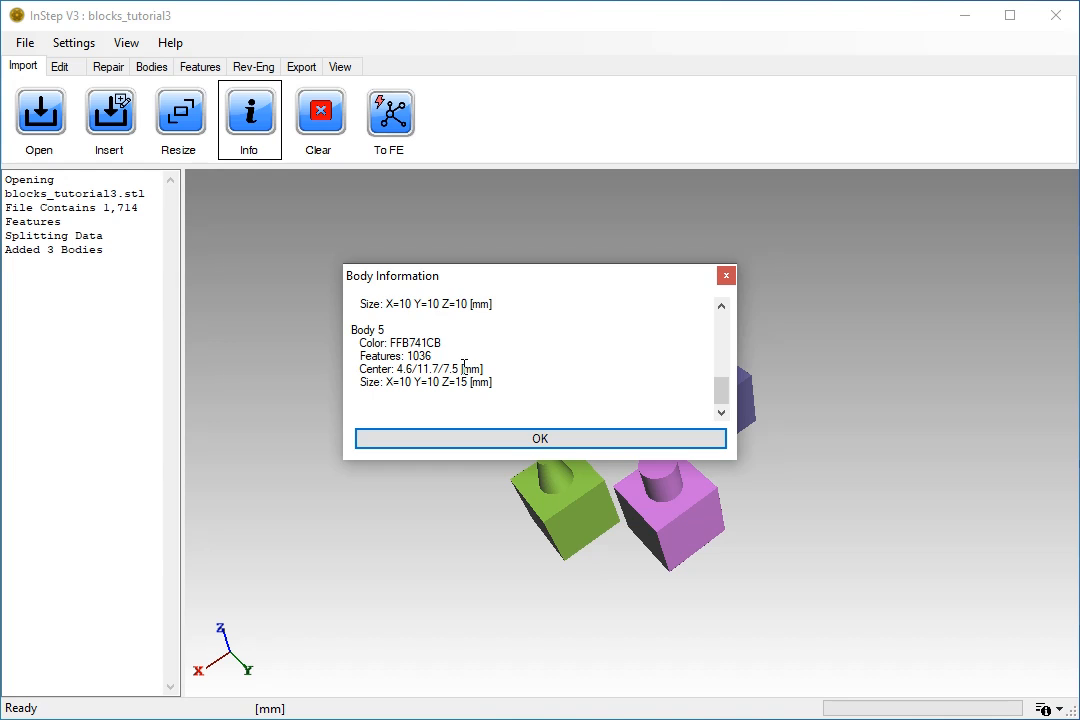
click(508, 442)
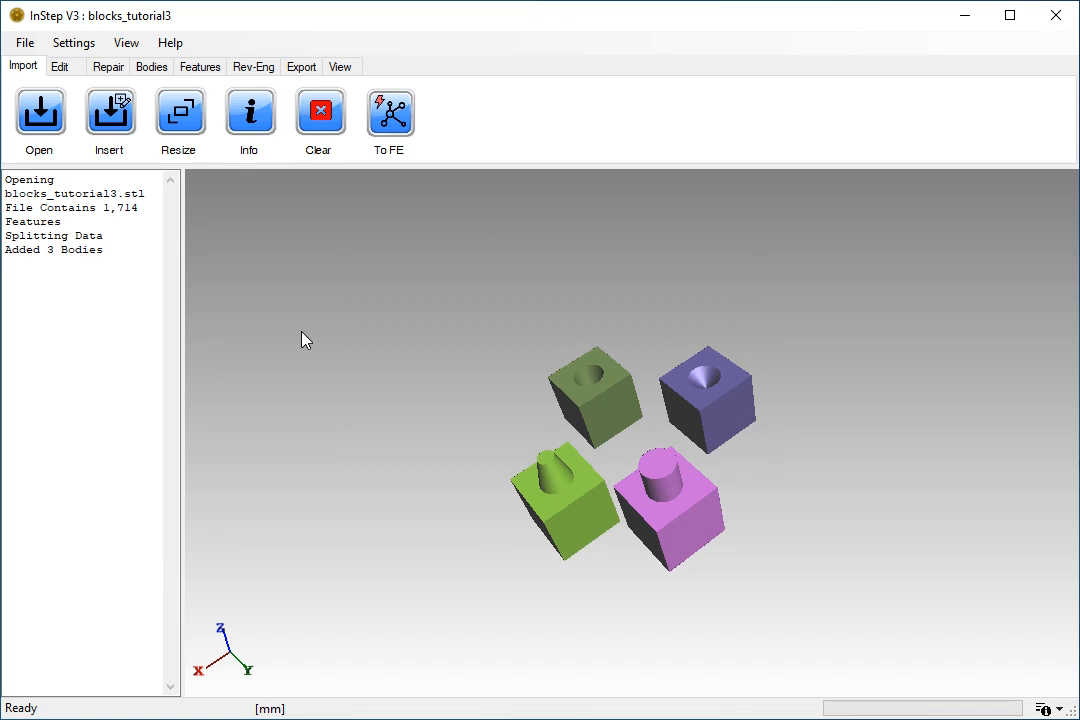
- Delete the block with the tapered boss and the other unneeded bodies, keeping only the block with the conical recess
click(156, 68)
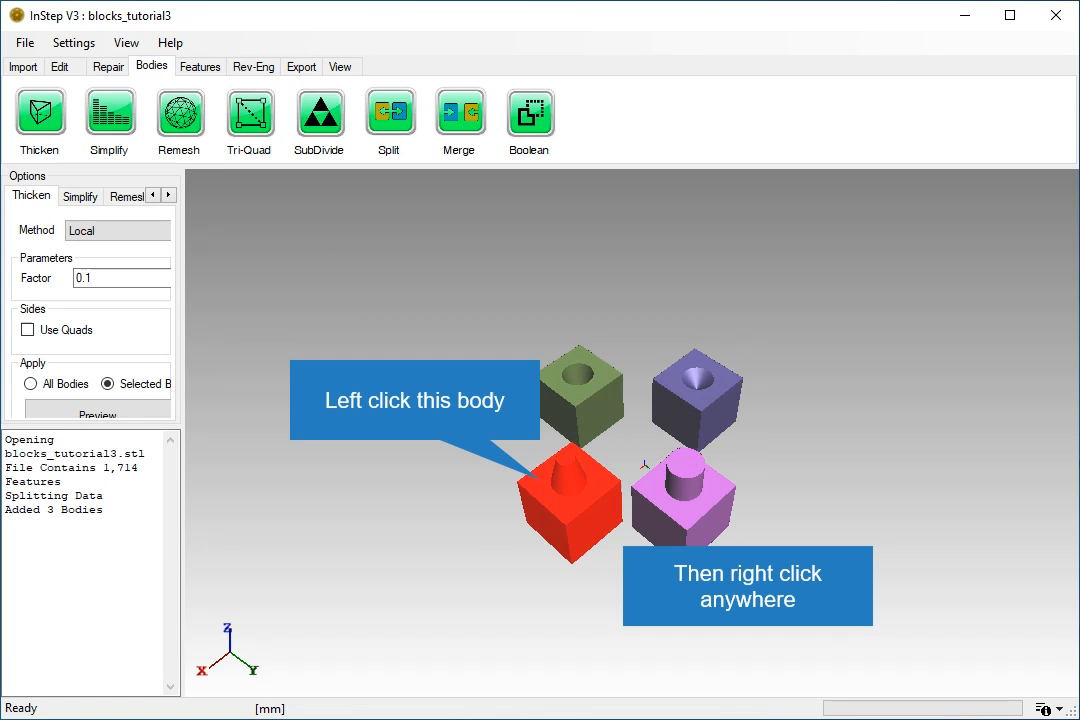
right_click(540, 480)
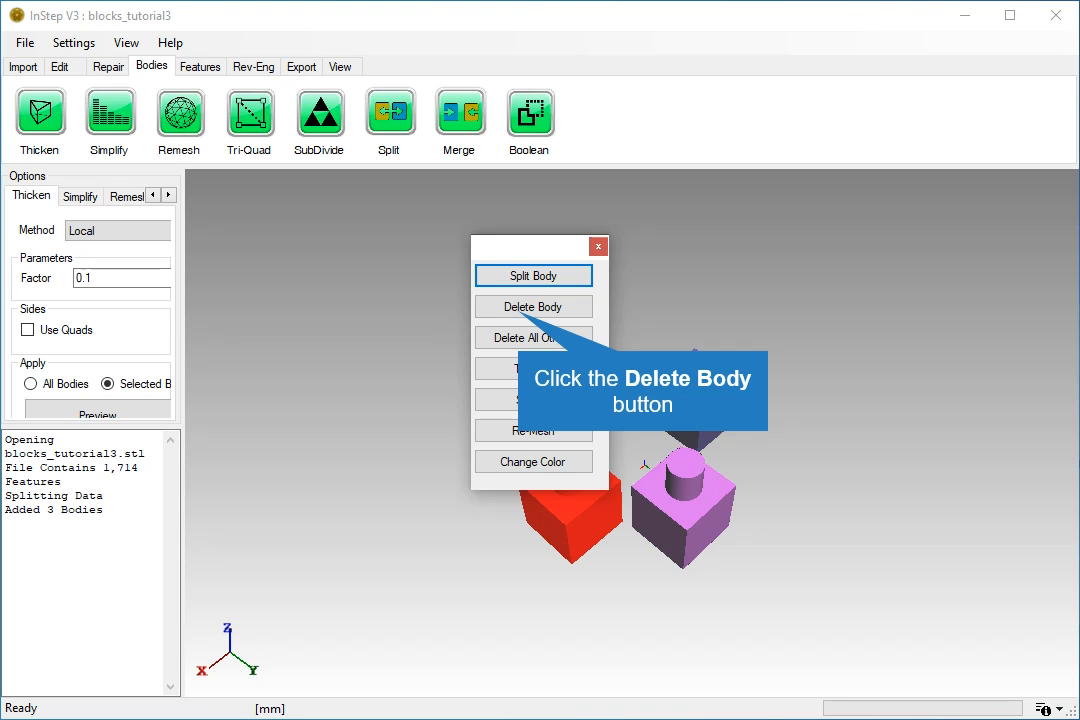
click(533, 306)
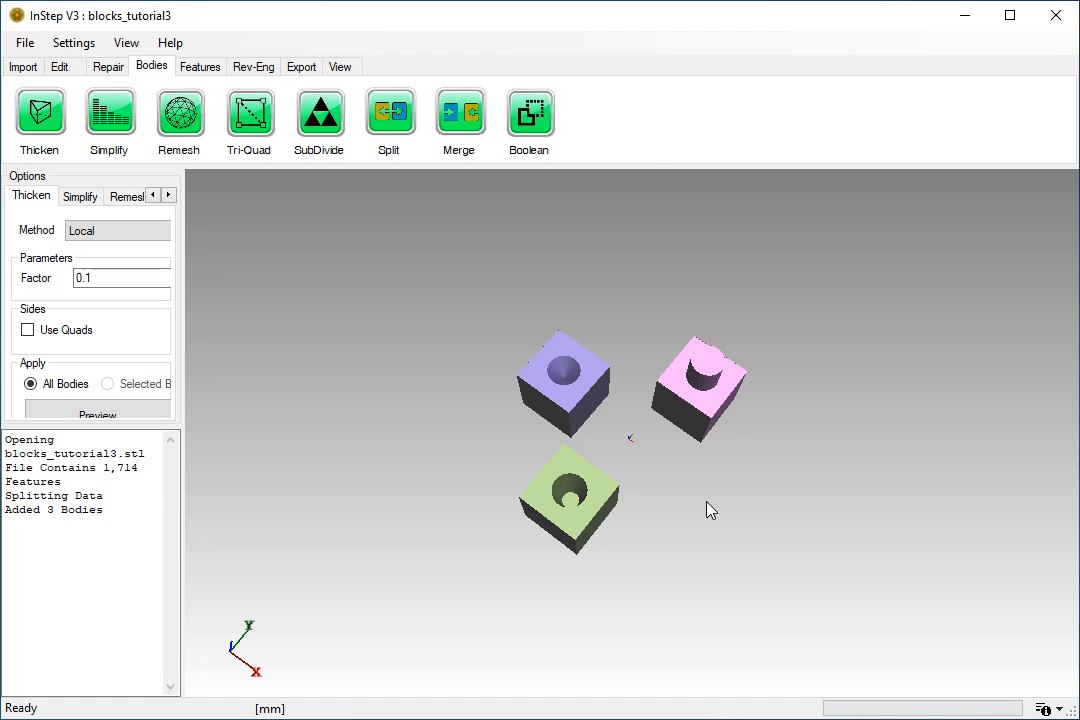
middle_drag(706, 502, 800, 520)
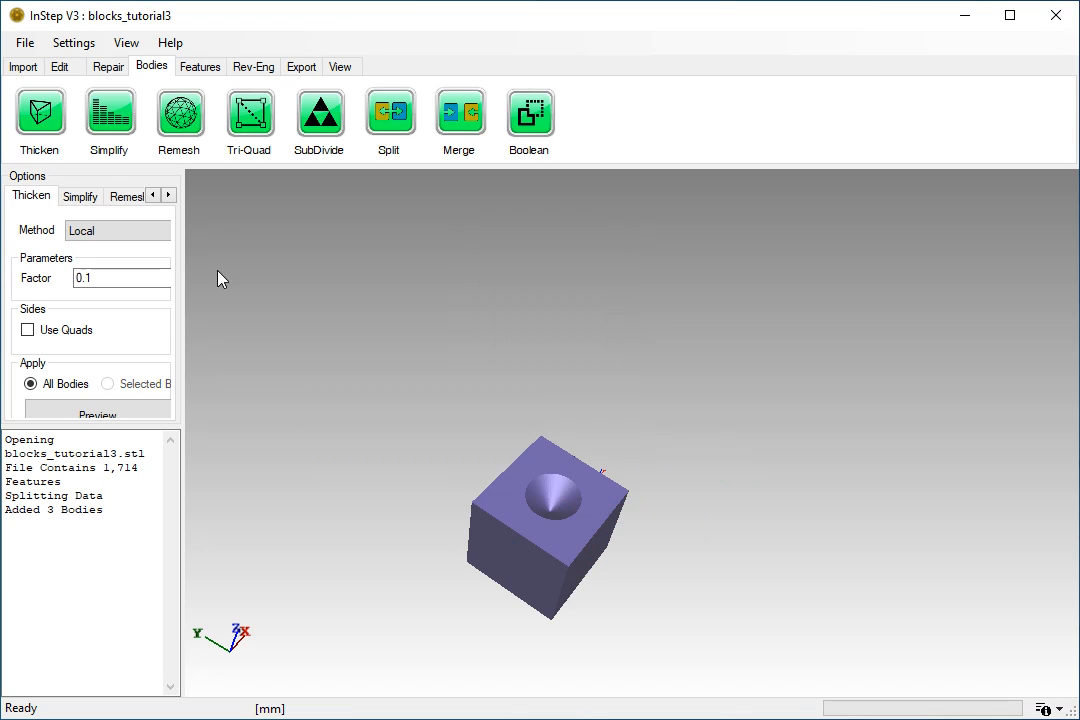
- Preview feature recognition on the remaining block and hide the cone feature in the preview
click(207, 67)
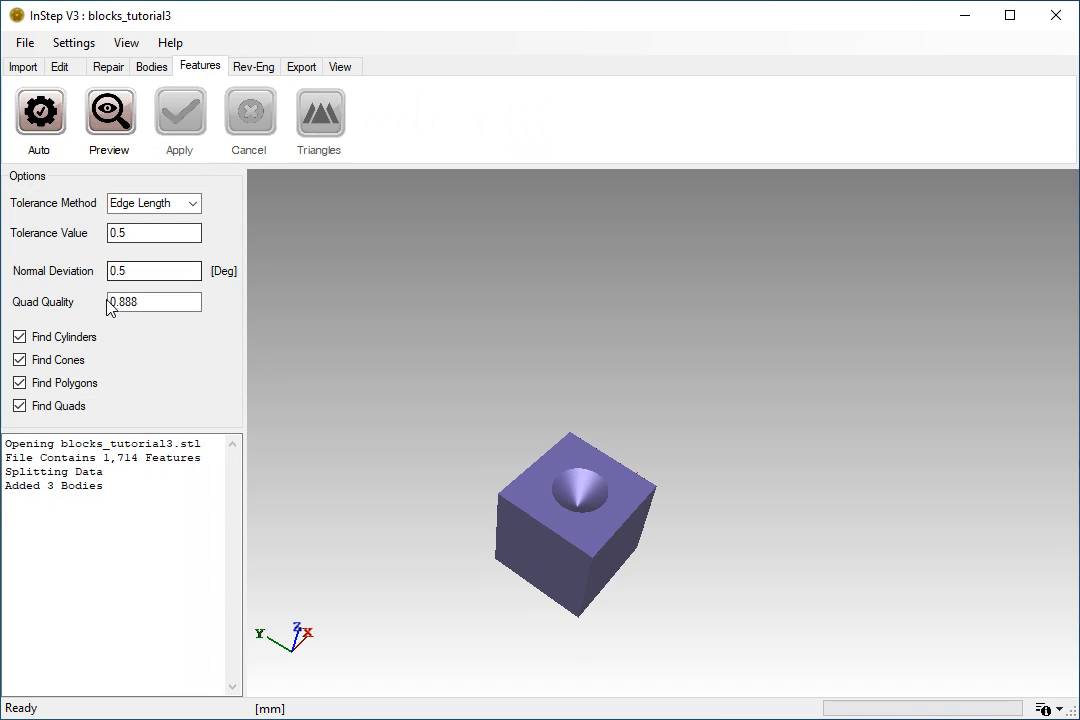
click(110, 115)
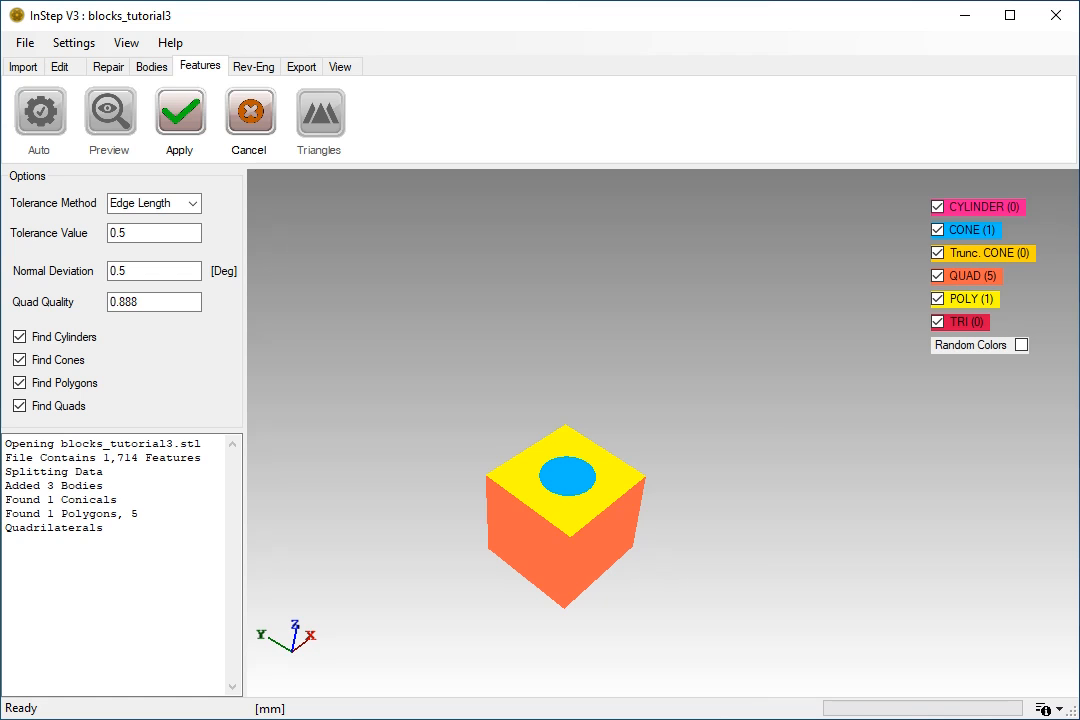
middle_drag(606, 455, 531, 503)
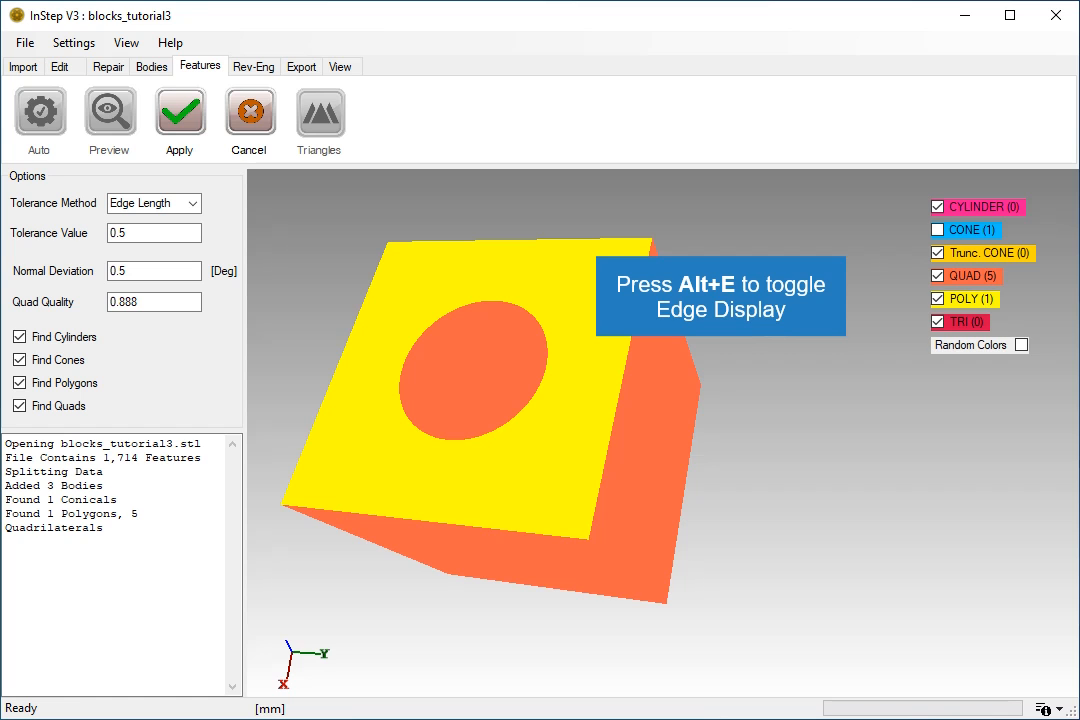
- Turn on the edge display and show the cone feature again in the preview
key(alt+e)
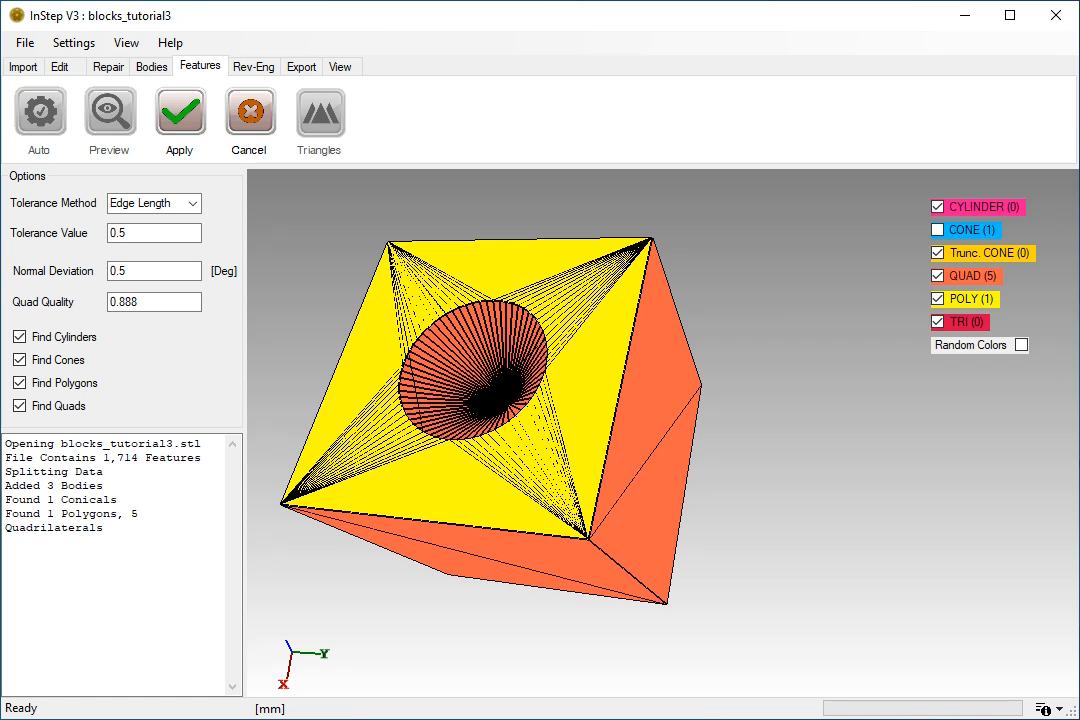
middle_drag(588, 443, 625, 447)
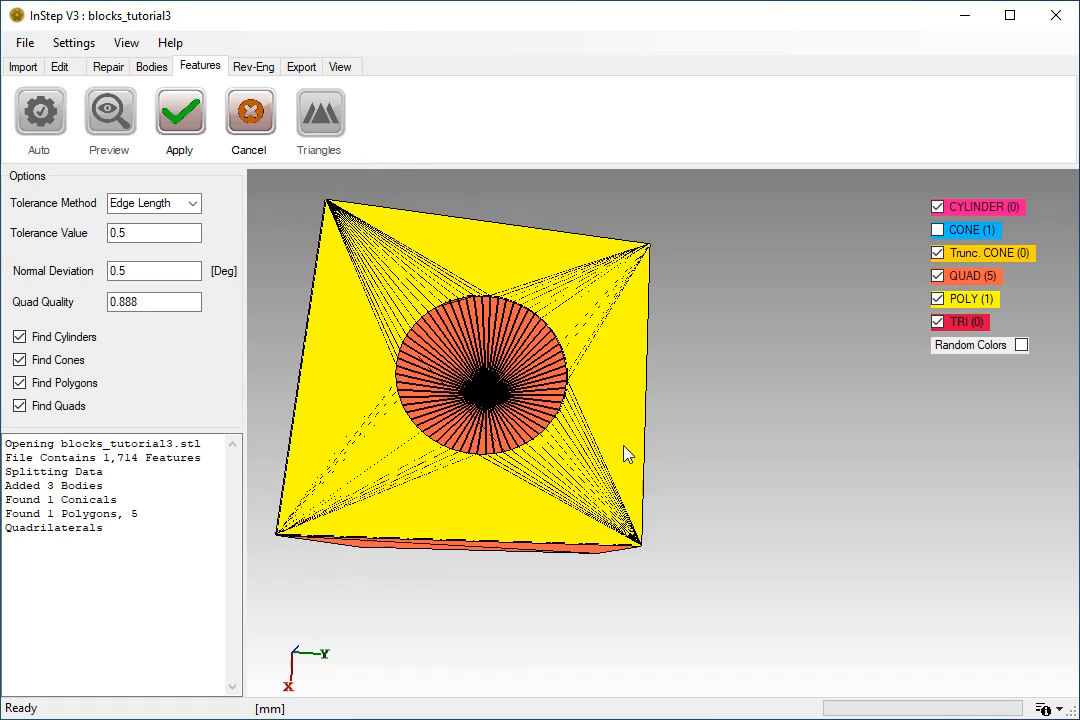
click(937, 230)
middle_drag(590, 345, 619, 430)
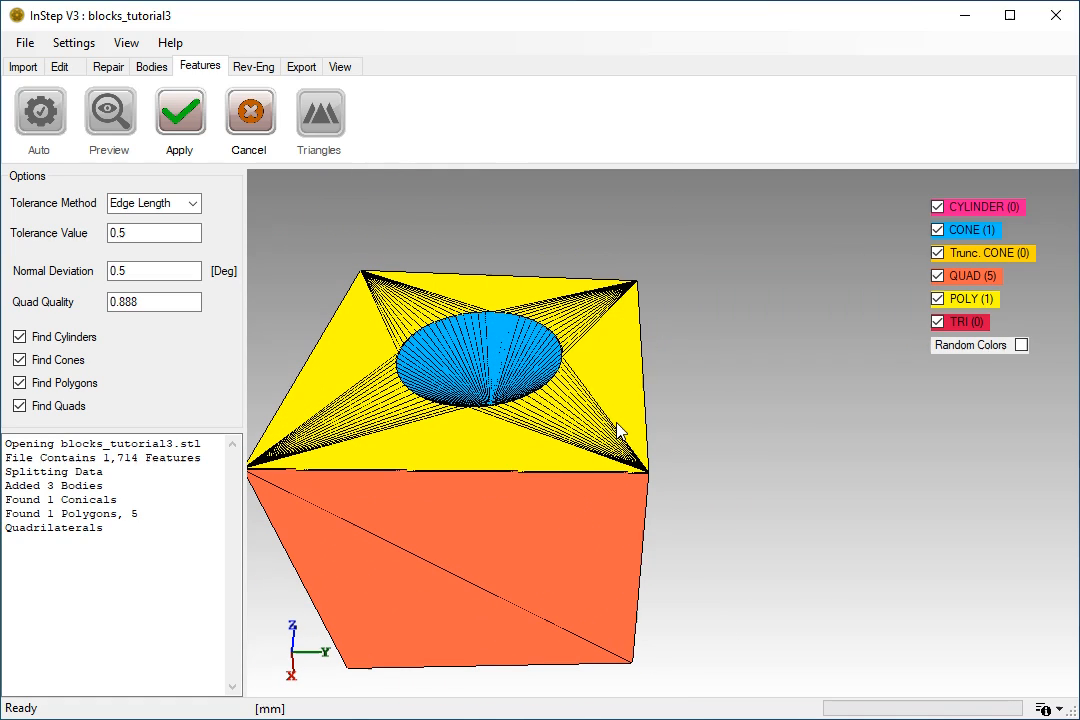
- Colour the previewed features with Random Colors and generate a new colour set
click(1020, 344)
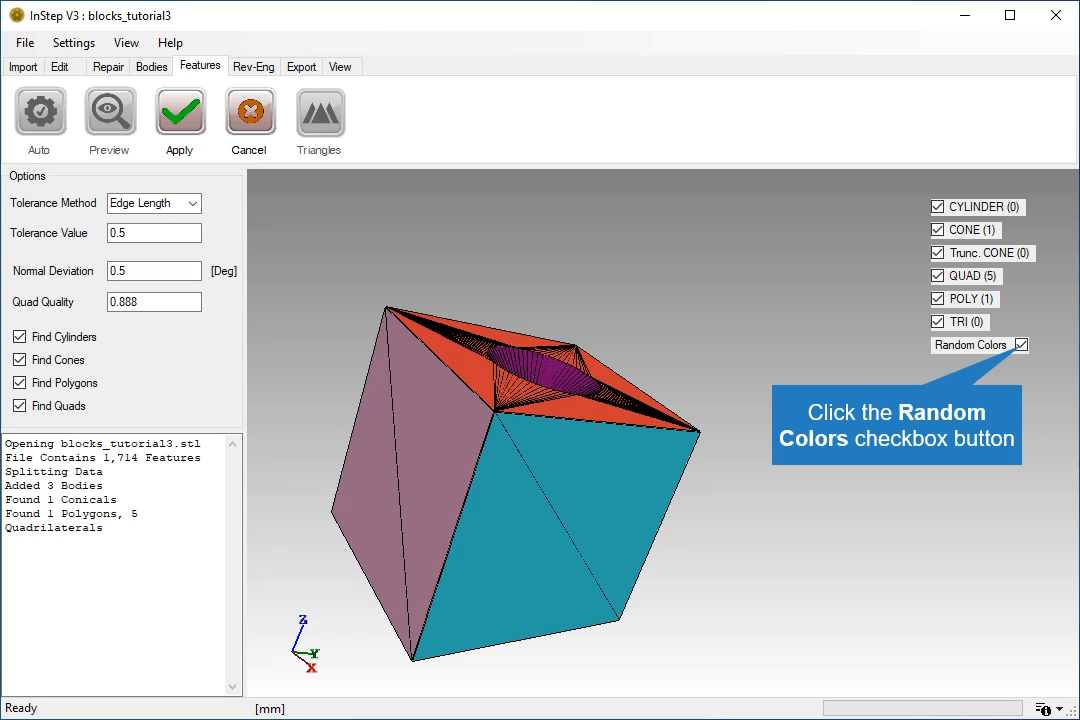
click(1021, 345)
click(1021, 345)
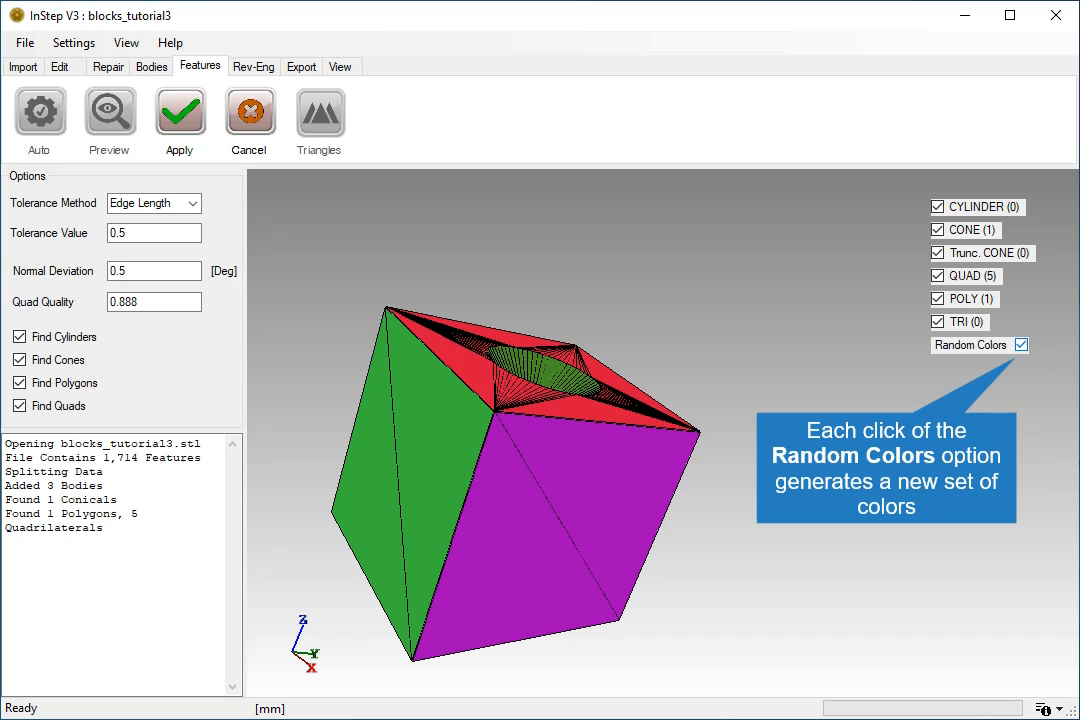
- Apply the previewed feature recognition to the block
middle_drag(820, 420, 745, 342)
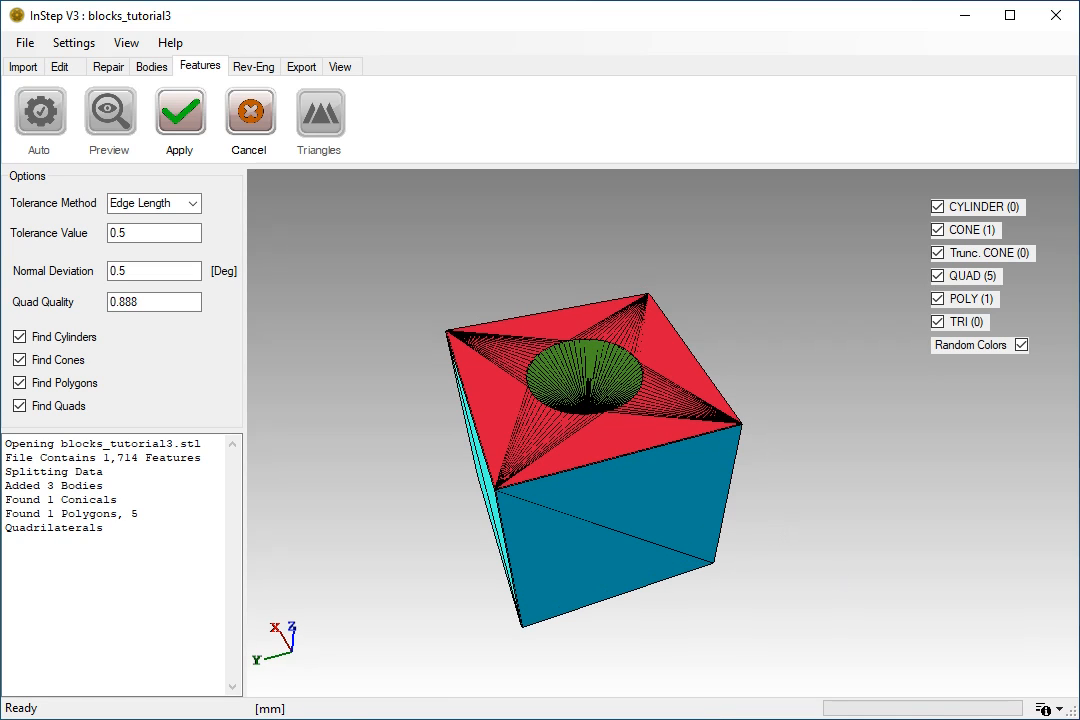
middle_drag(590, 390, 586, 388)
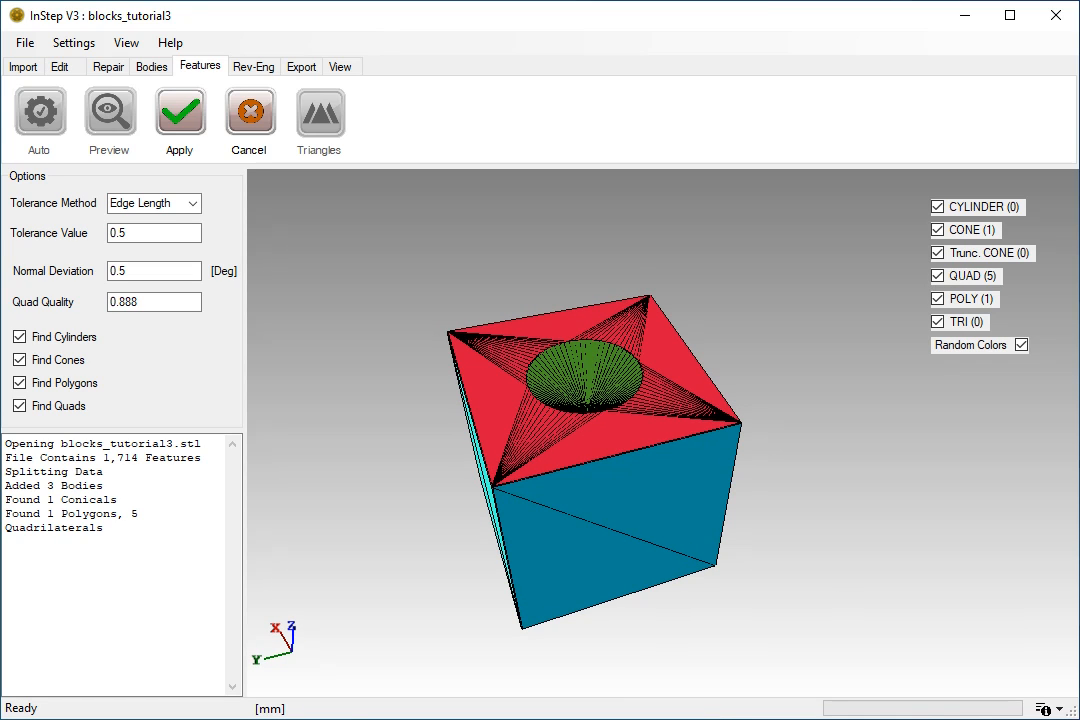
click(193, 118)
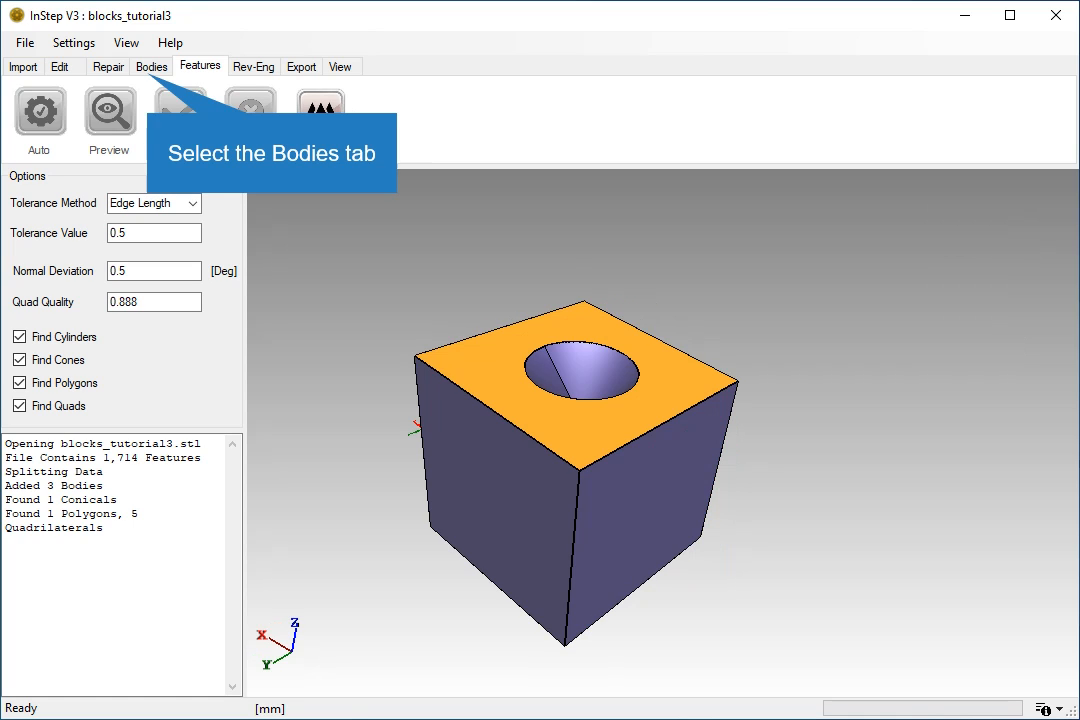
- Change the colour of the whole block to the muted blue-violet basic colour
click(151, 67)
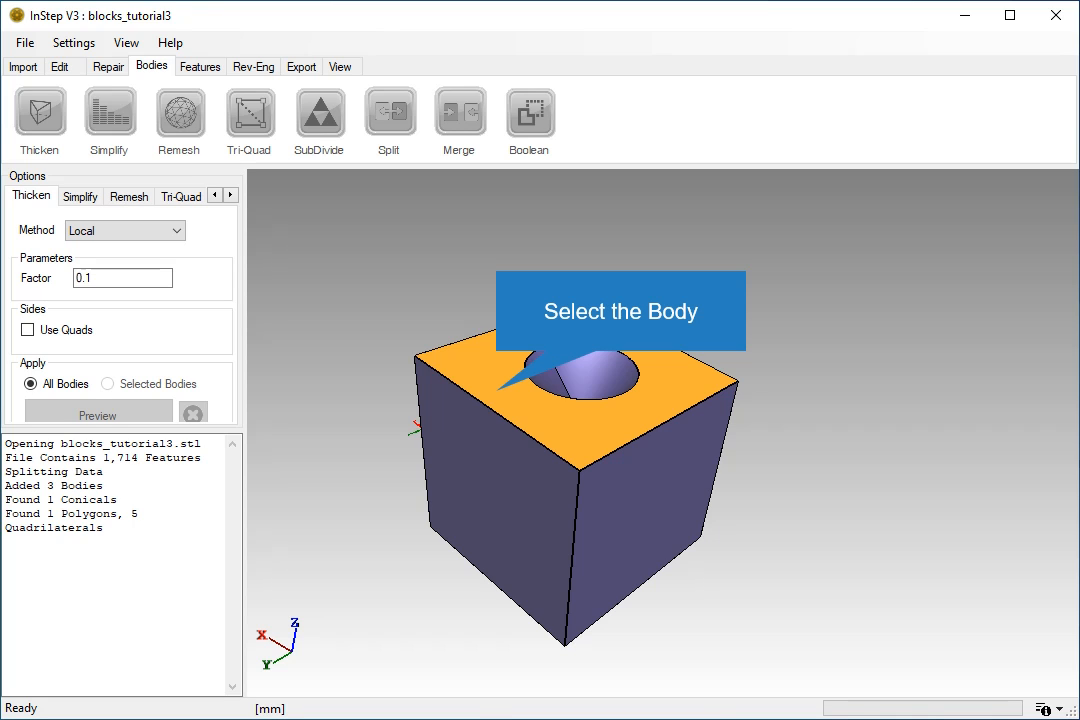
click(498, 390)
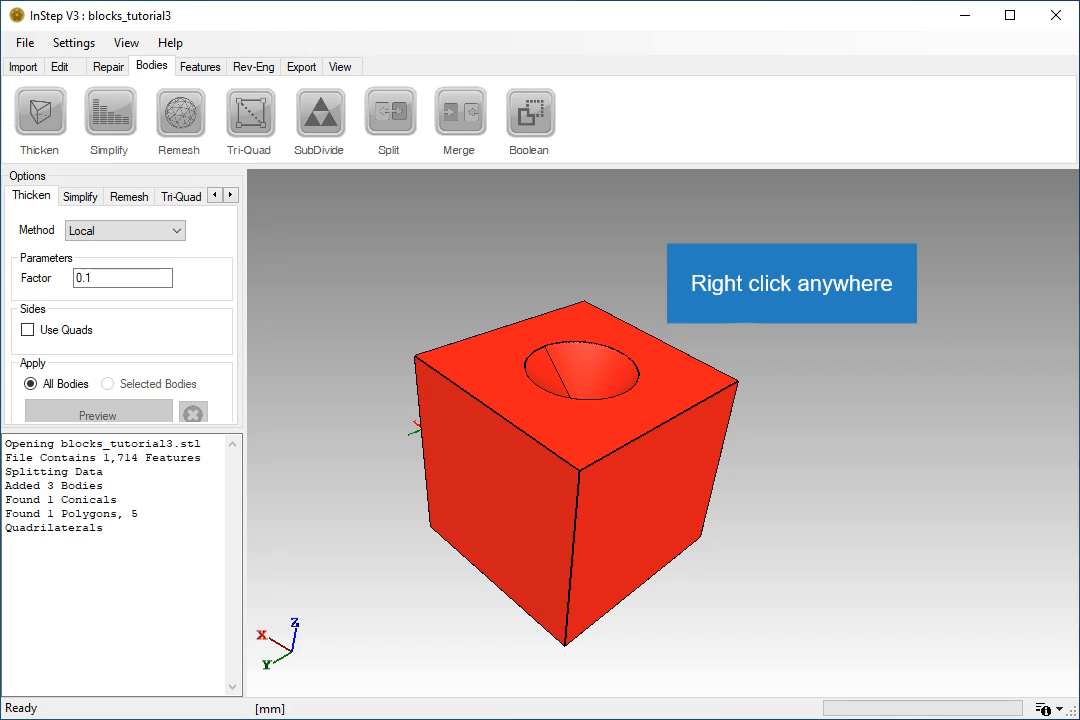
right_click(623, 321)
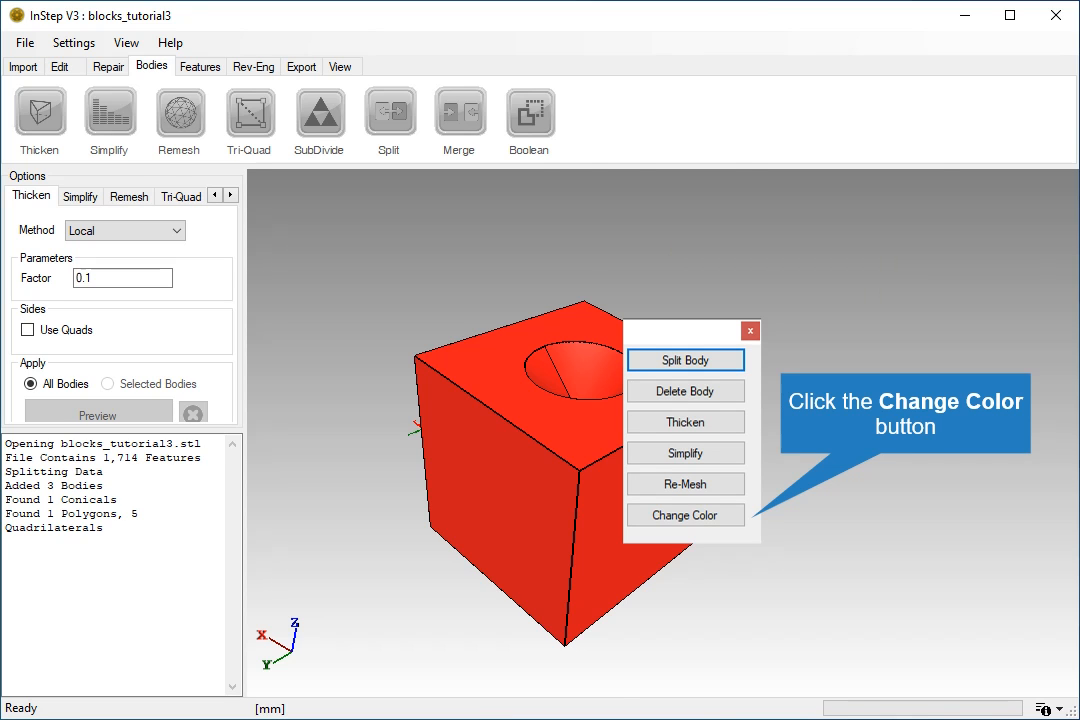
click(685, 515)
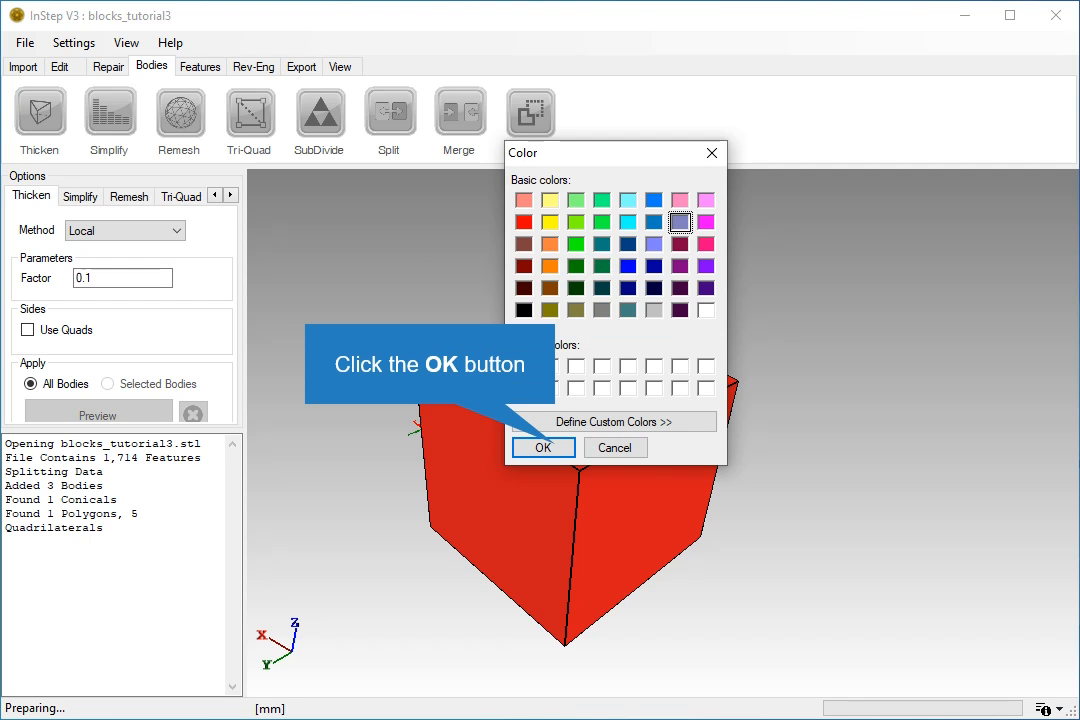
click(530, 445)
- Export the block to the tutorial3 folder as a STEP file named blocks_tutorial3.stp
middle_drag(528, 436, 481, 492)
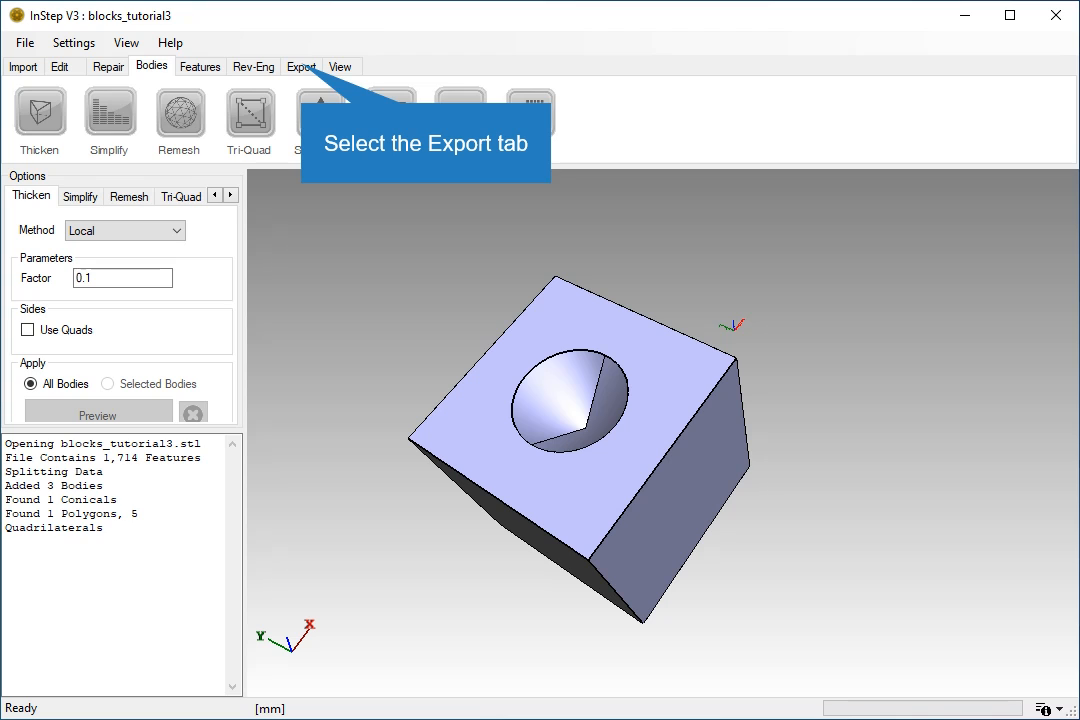
click(301, 67)
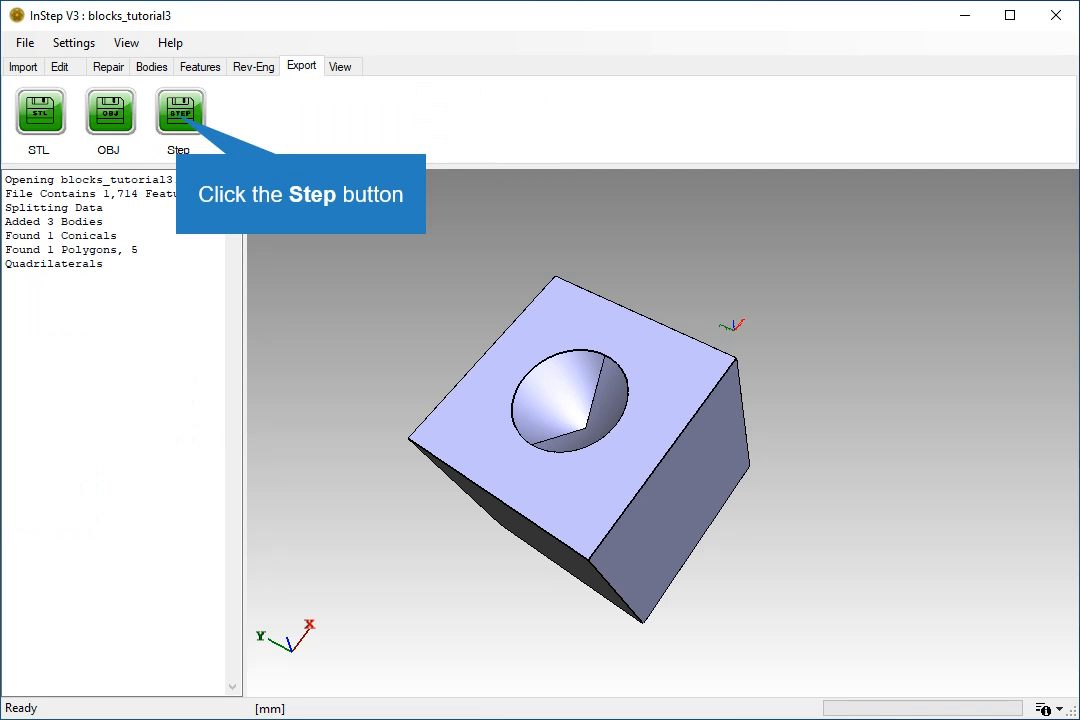
click(180, 113)
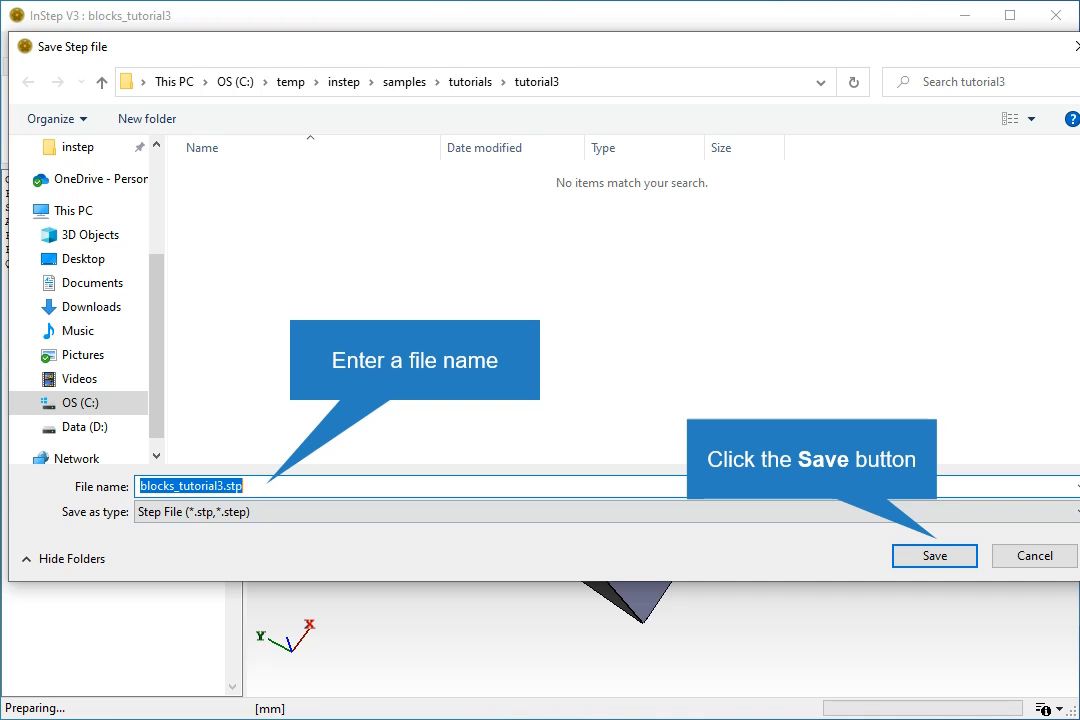
click(935, 556)
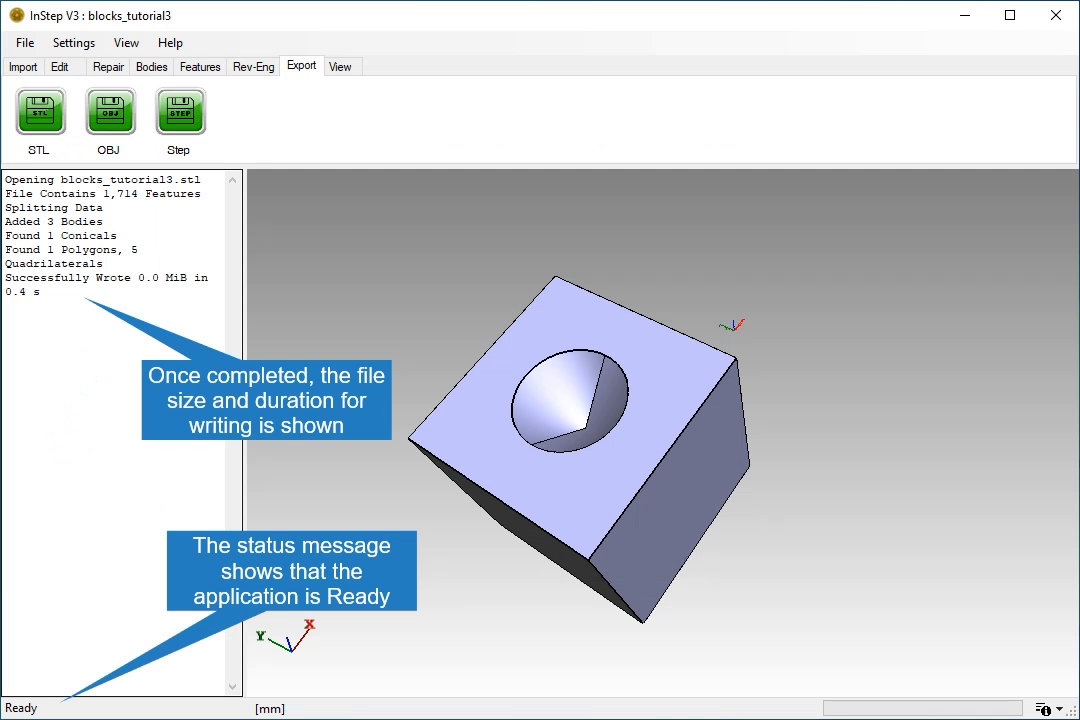